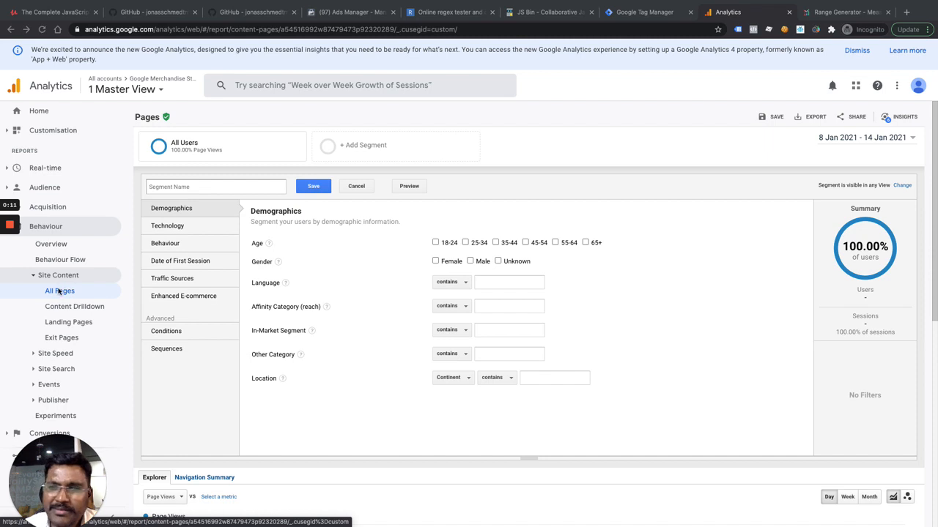
- Open the All Pages report under Site Content and discard the empty new segment
click(59, 296)
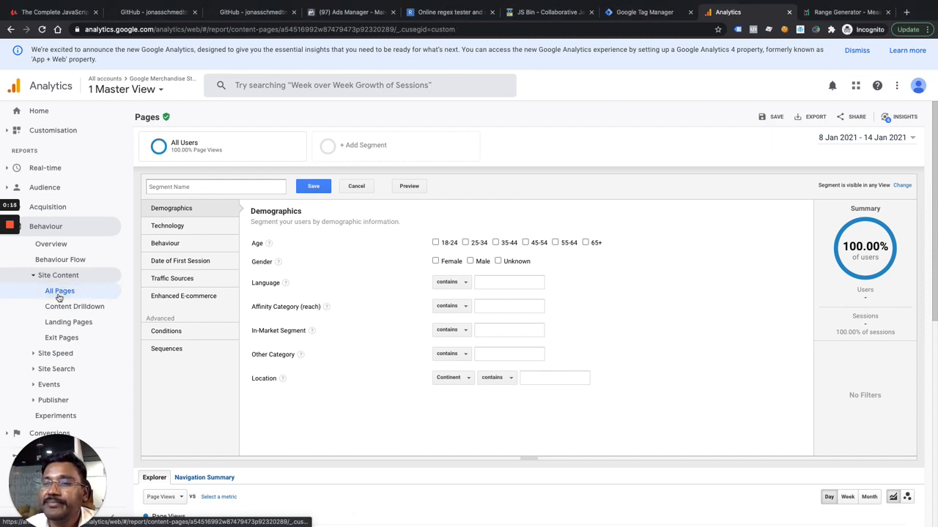
scroll(308, 284, down, 2)
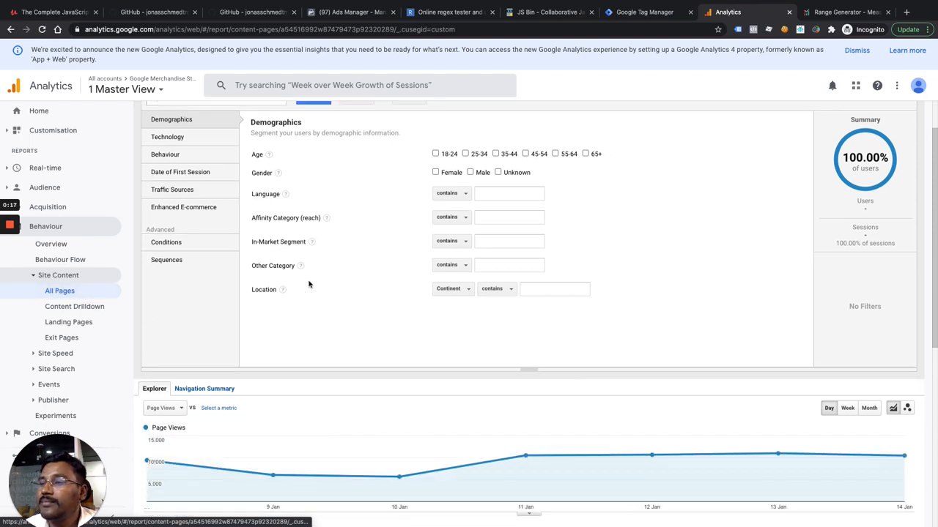
scroll(689, 347, up, 2)
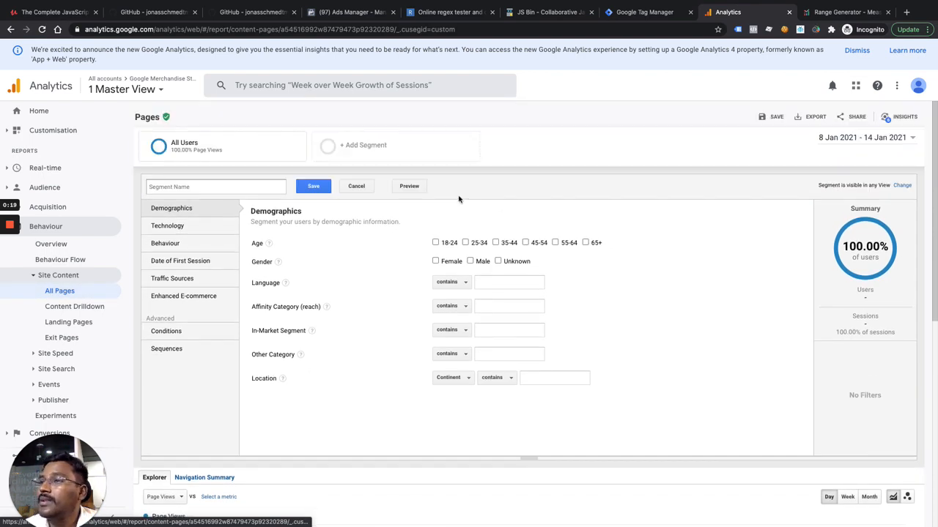
click(358, 187)
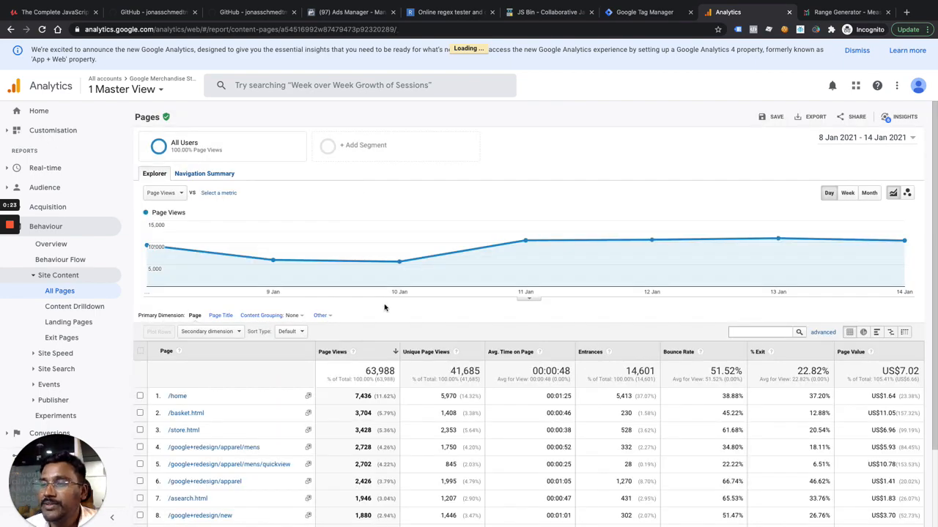
- Filter the pages table with the regex \/apparel
scroll(384, 308, down, 2)
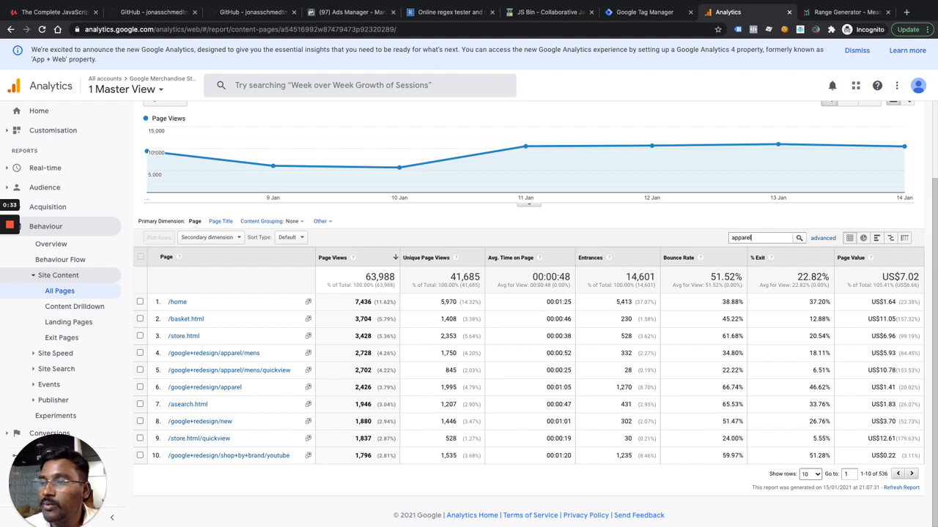
click(731, 238)
text(\/)
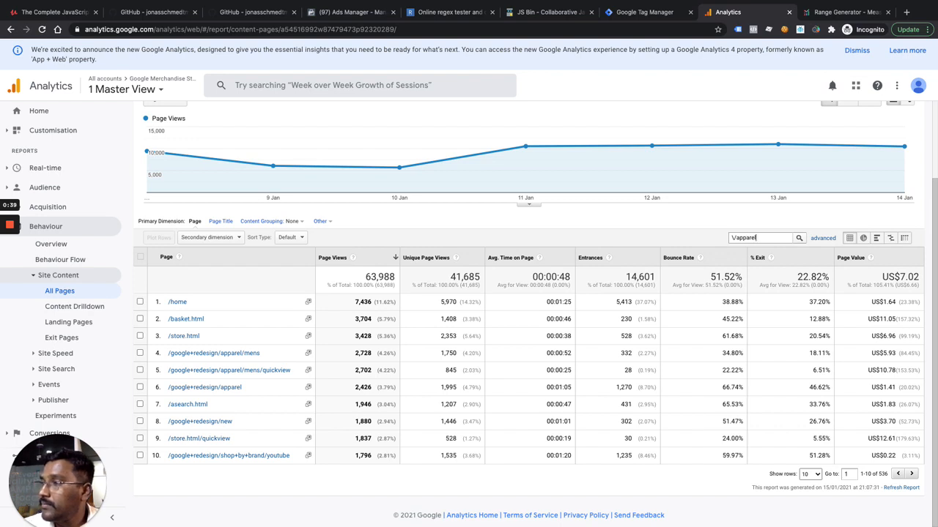
key(Return)
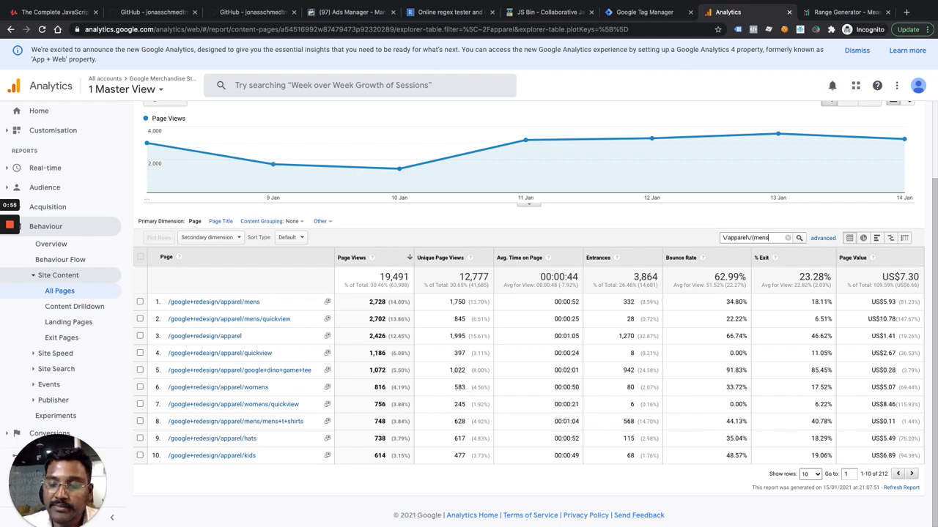
- Narrow the pages table with the regex \/apparel\/(mens|womens)
text(omen)
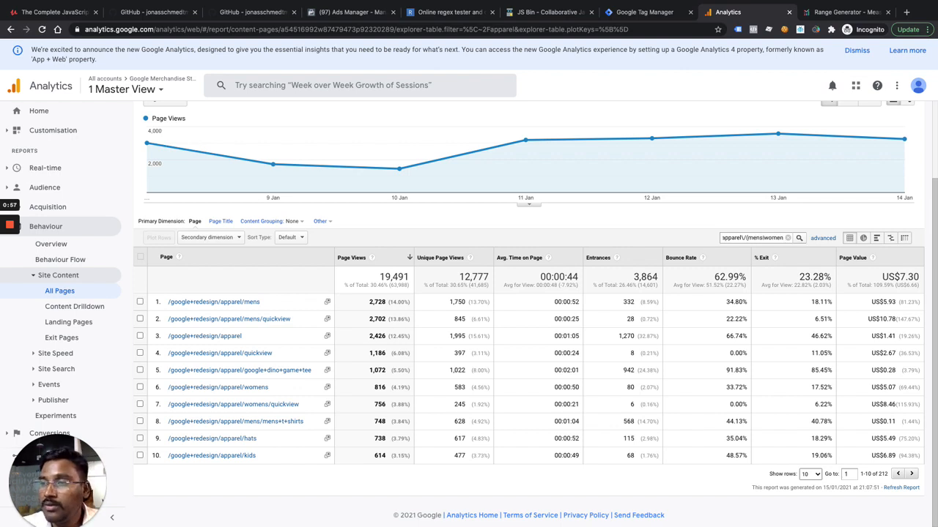
text(s|)
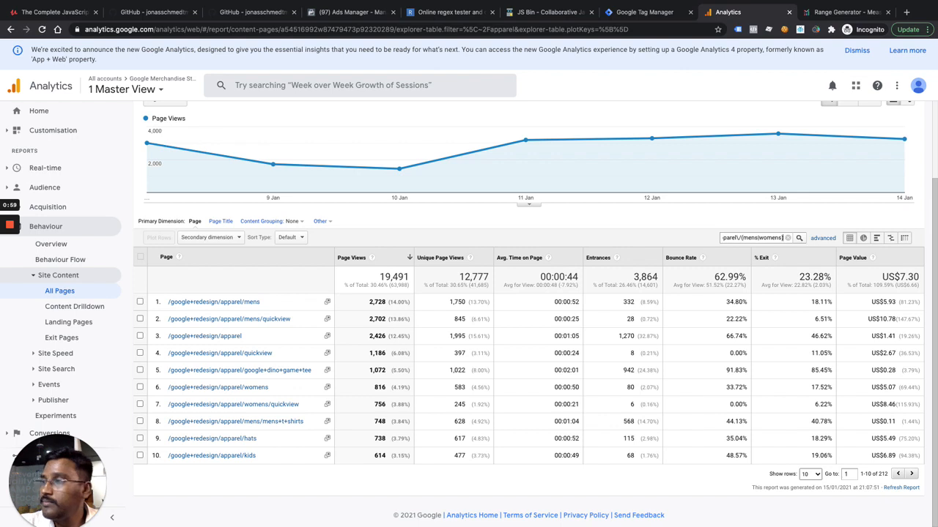
key(Return)
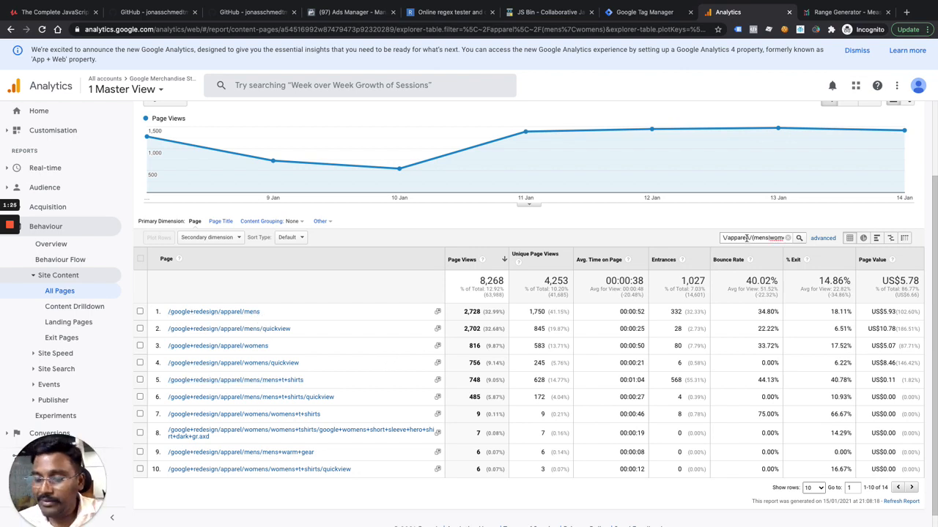
- Anchor the page filter at the end with $ so the regex reads \/apparel\/(mens|womens)$
click(777, 237)
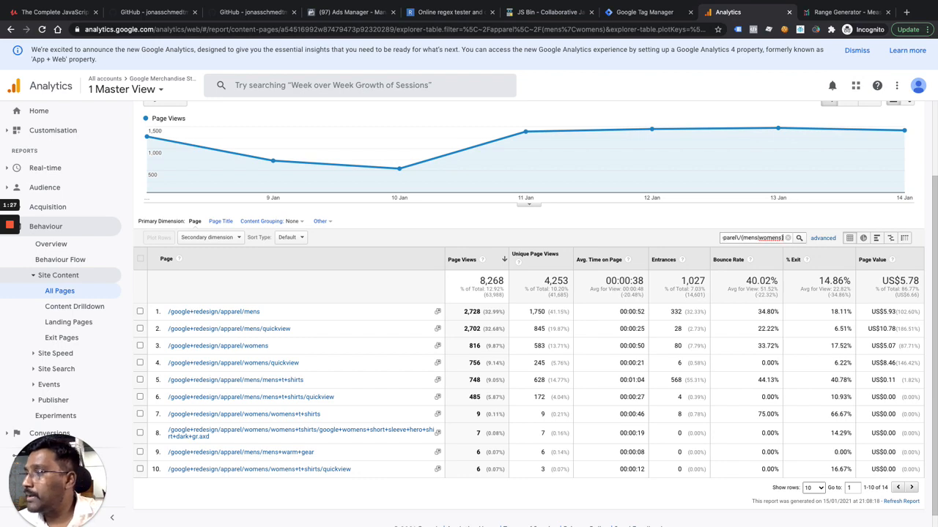
text($)
key(Return)
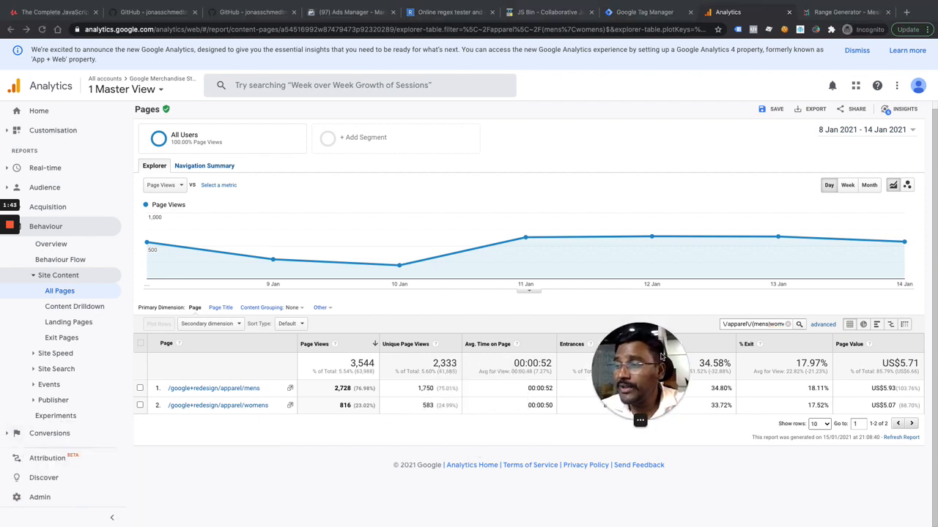
- Open the list of goals for the 1 Master View in the admin settings
click(40, 498)
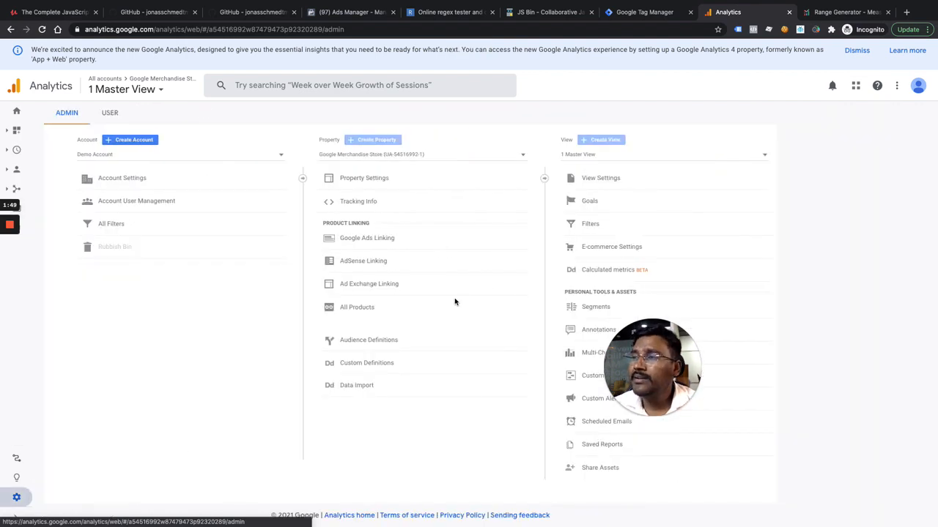
click(592, 201)
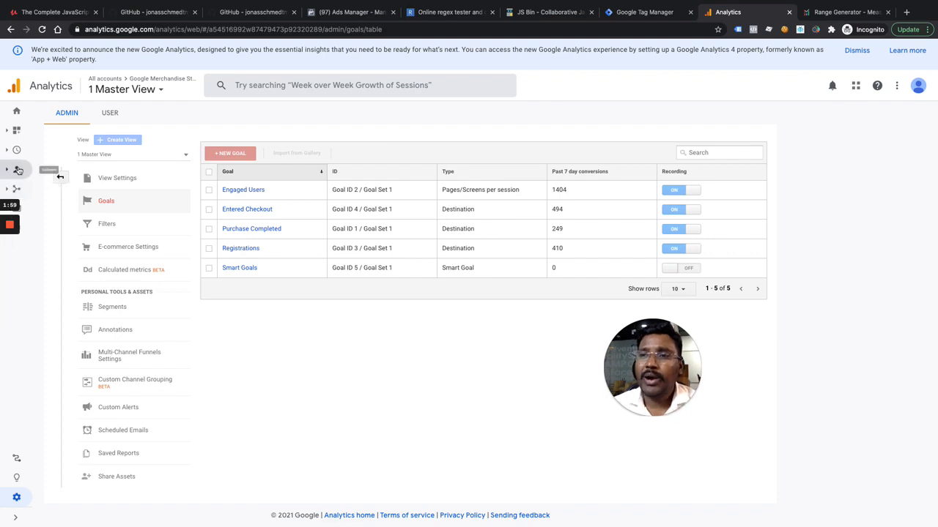
- Open the Audience Overview report and start a new segment
click(16, 188)
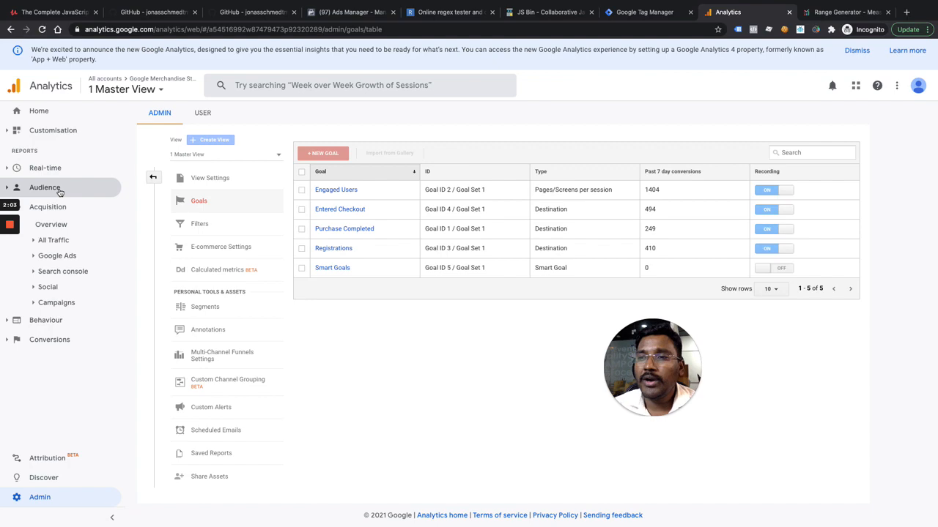
click(60, 188)
click(63, 208)
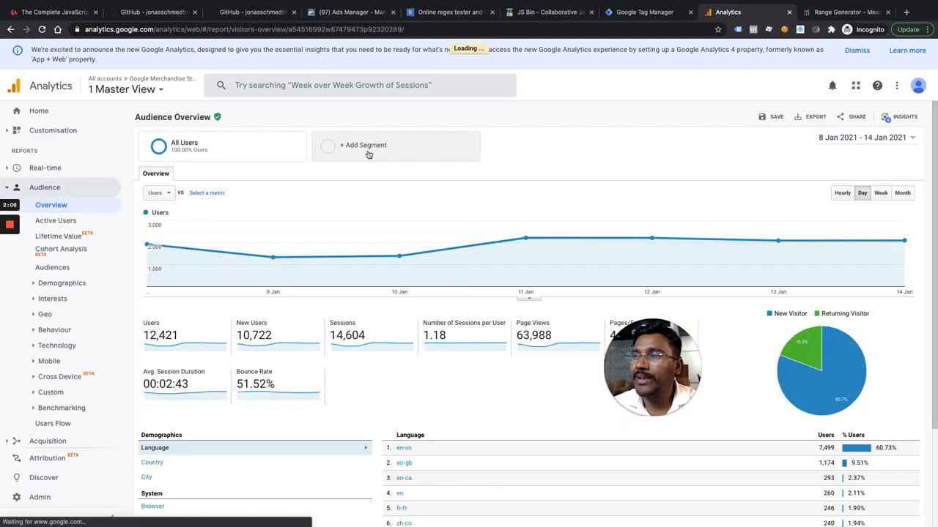
click(368, 154)
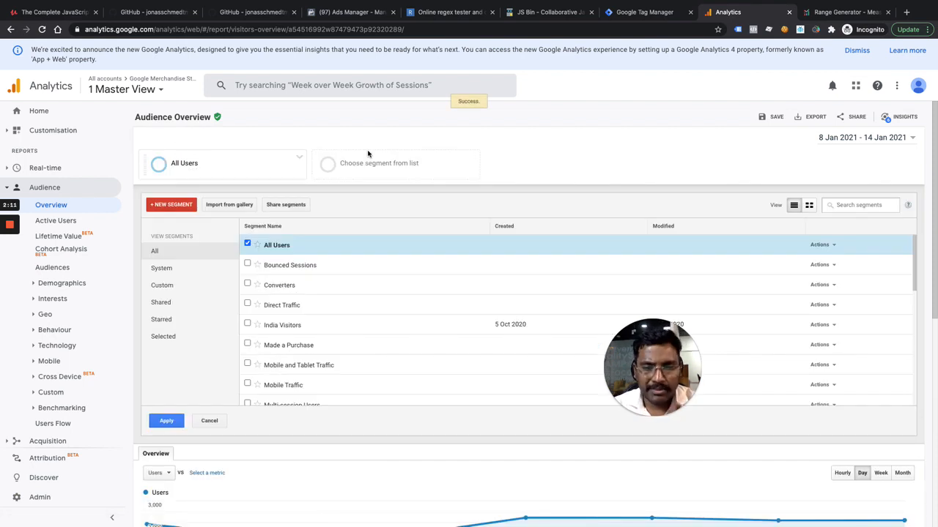
click(176, 205)
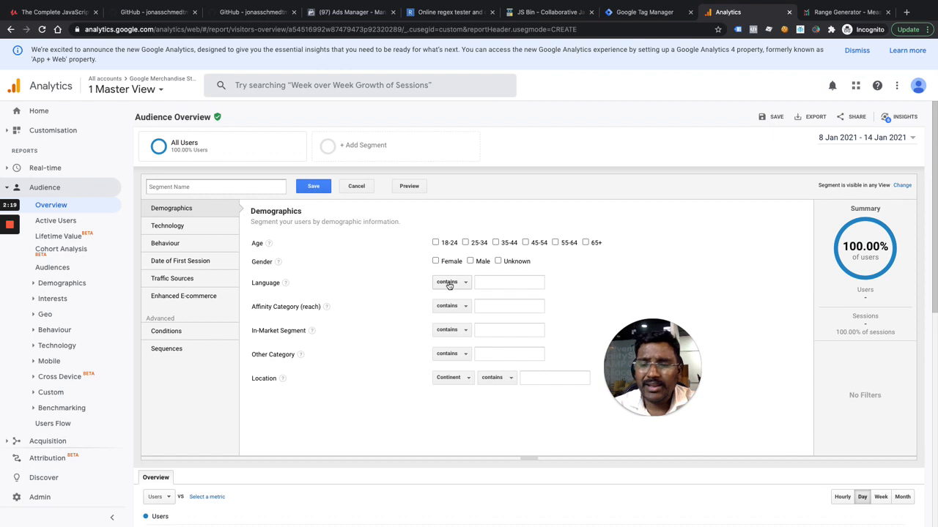
- Set the segment's Language condition to matches regex en\-us|en\-gb
click(449, 283)
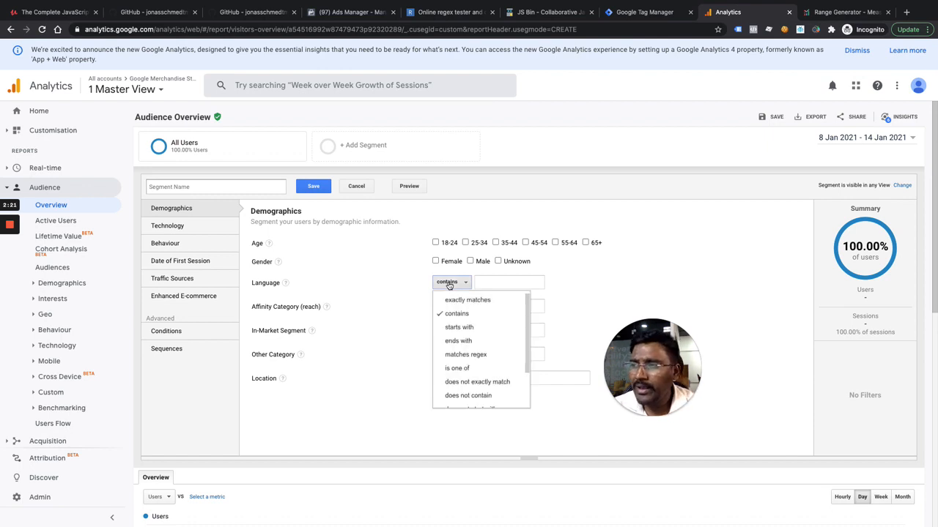
click(469, 356)
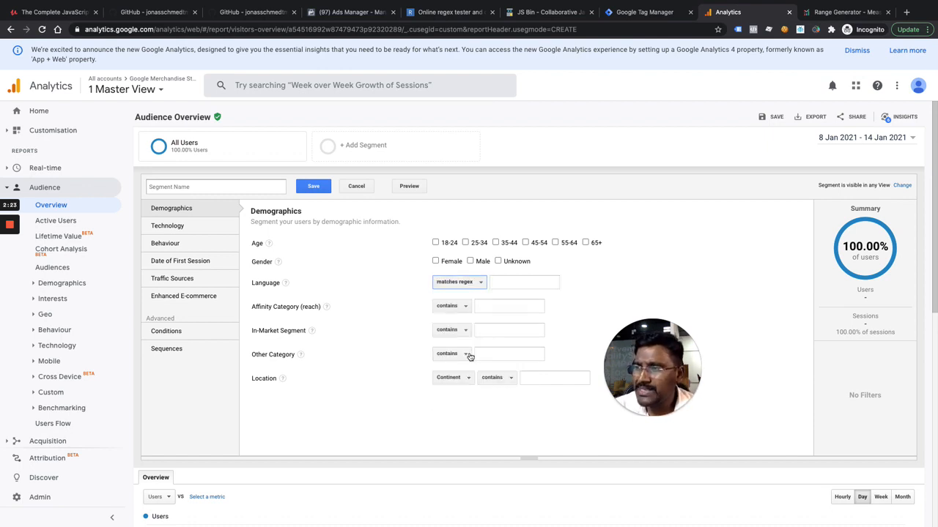
click(504, 280)
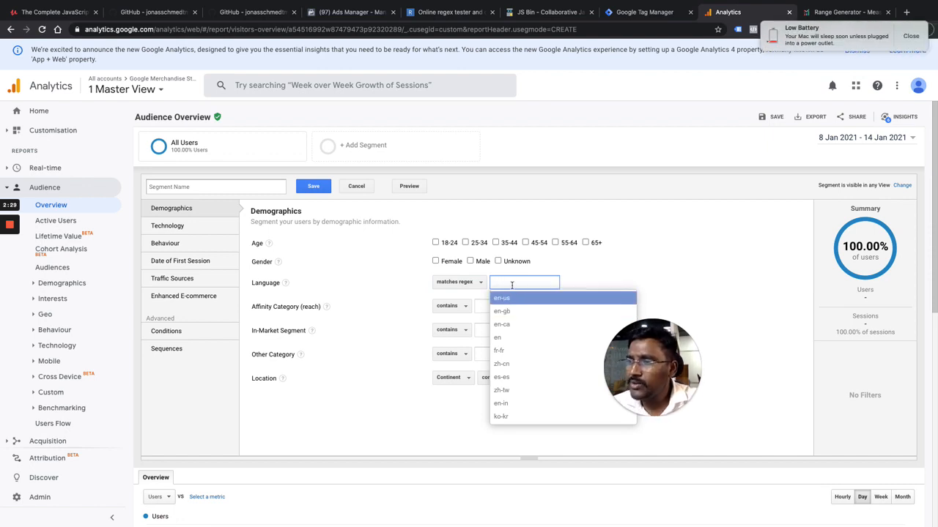
text(e)
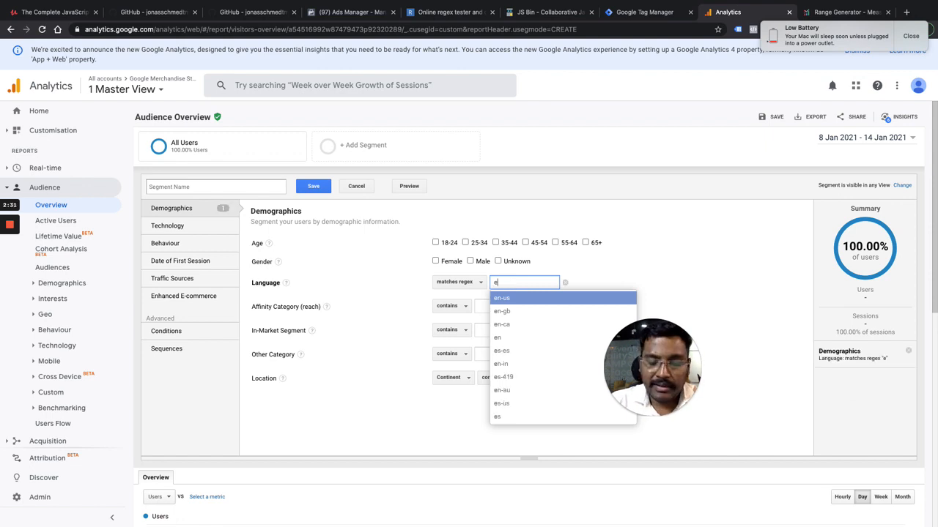
text(n\-us|en\-gb)
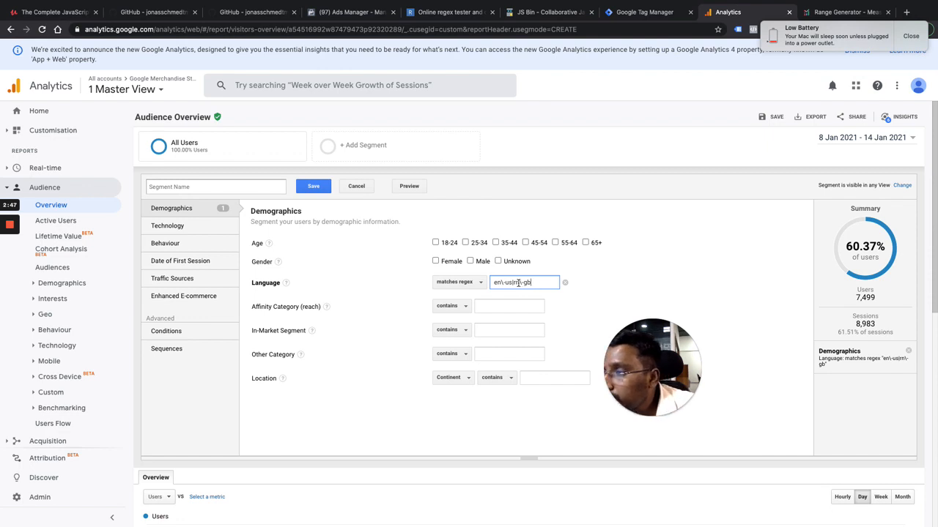
key(BackSpace)
text(e)
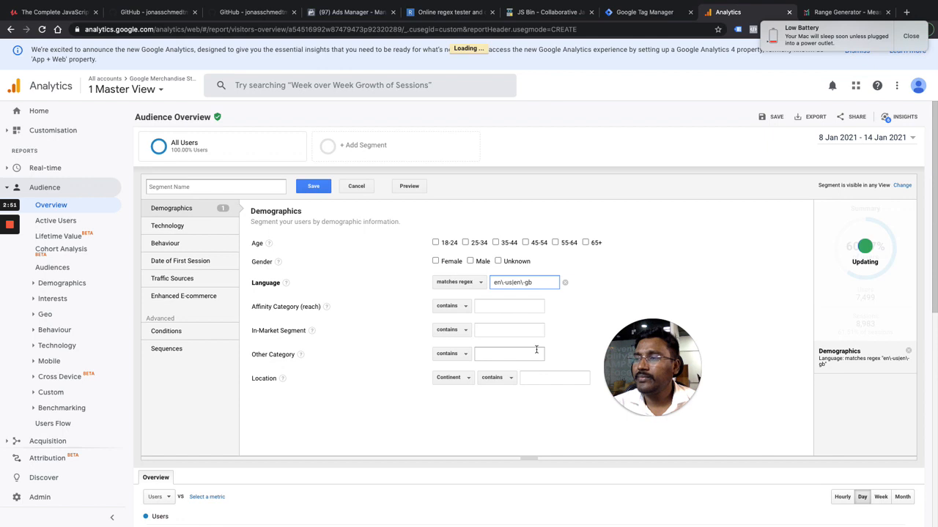
- Add a Traffic Sources condition where Medium matches regex cpc|ppc, keeping the unsaved segment open
click(194, 280)
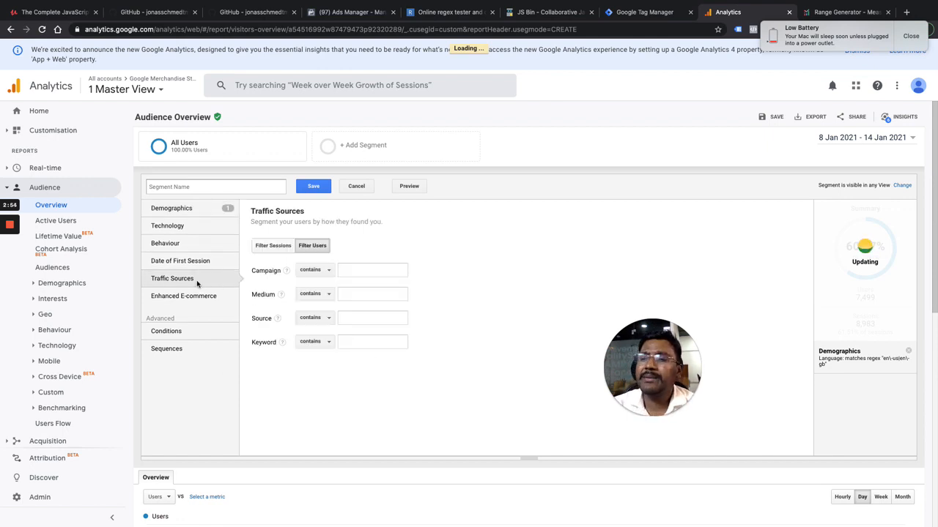
click(326, 274)
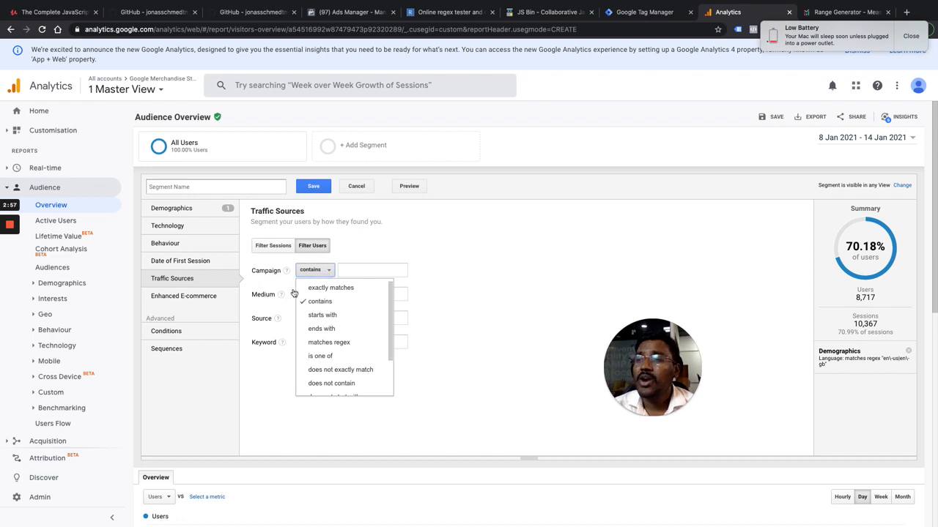
click(269, 311)
click(311, 295)
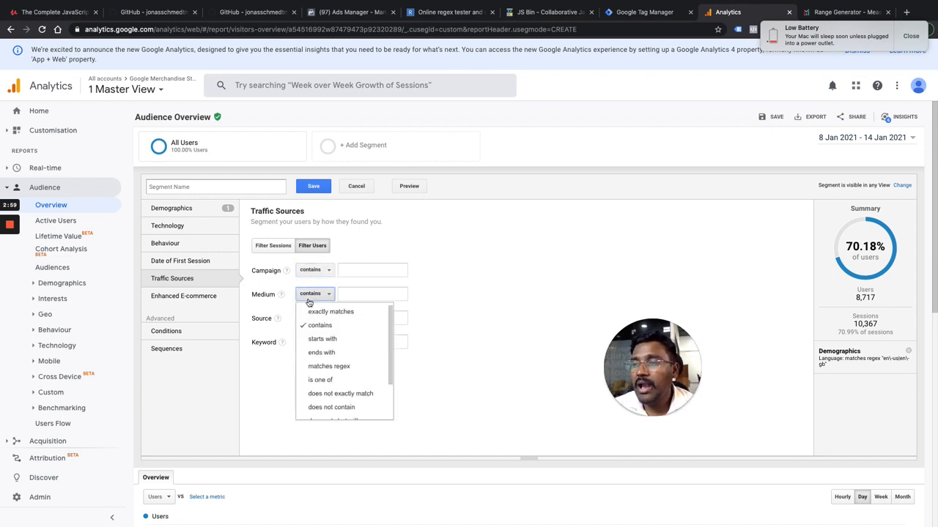
click(341, 368)
click(369, 292)
text(cpc|ppc)
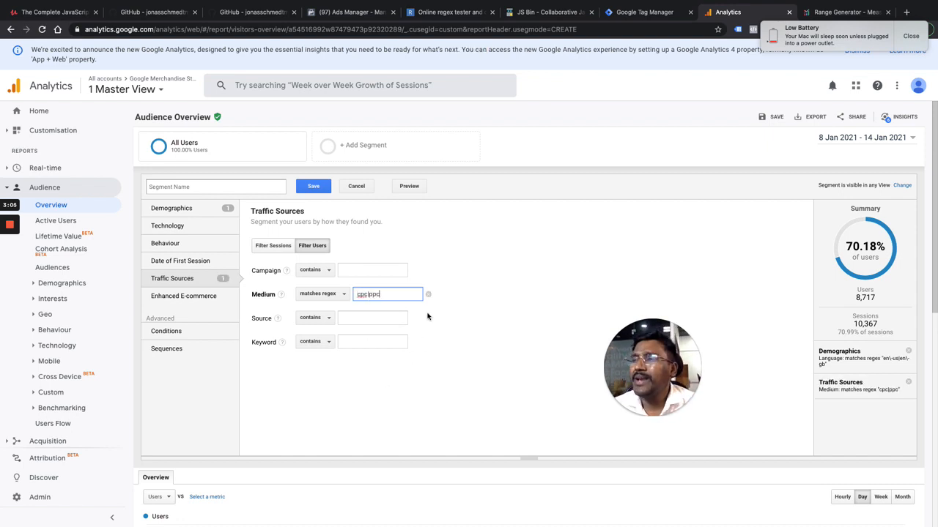
scroll(428, 316, down, 2)
scroll(428, 316, down, 1)
scroll(379, 293, up, 3)
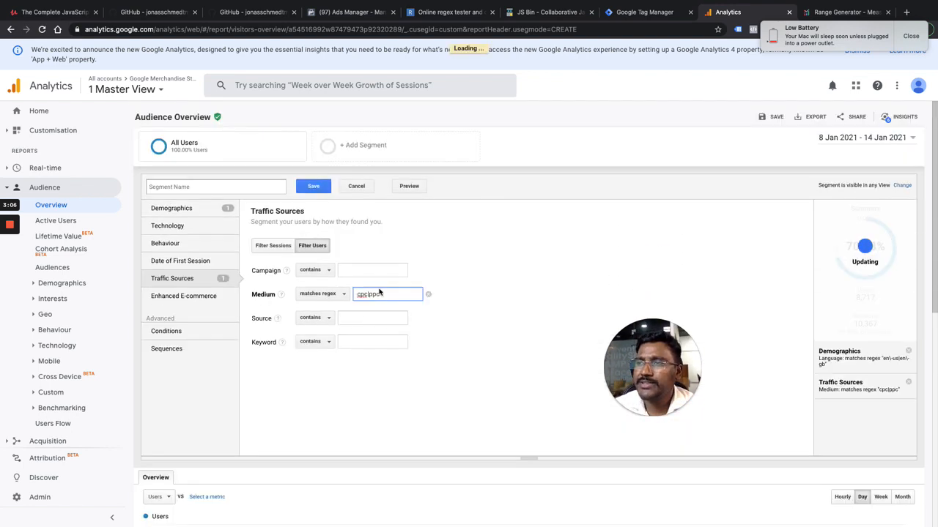
click(356, 186)
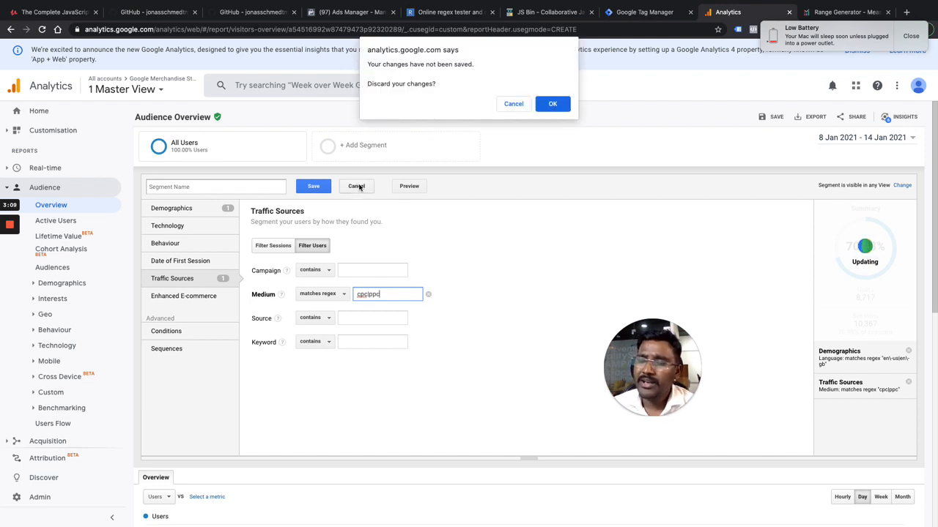
click(516, 106)
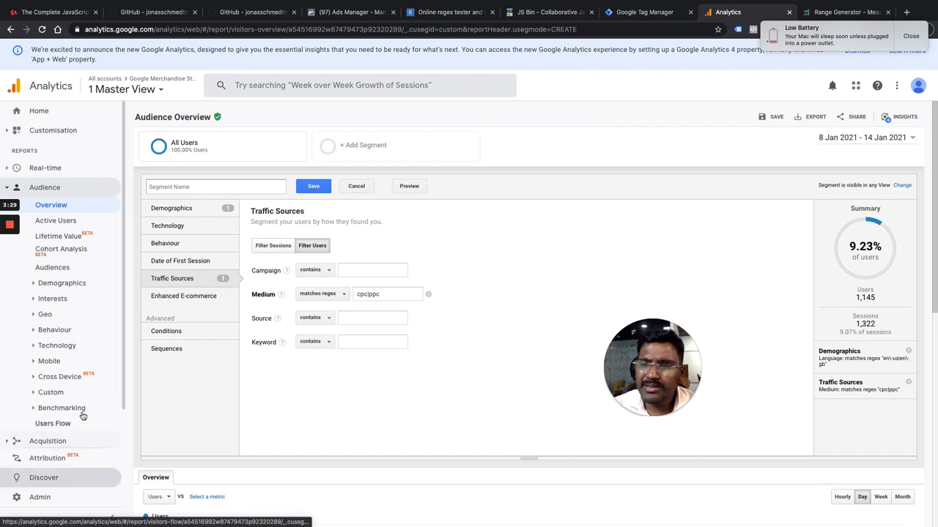
- Open the Filters page for the 1 Master View in the admin settings without discarding the segment changes
scroll(83, 418, down, 1)
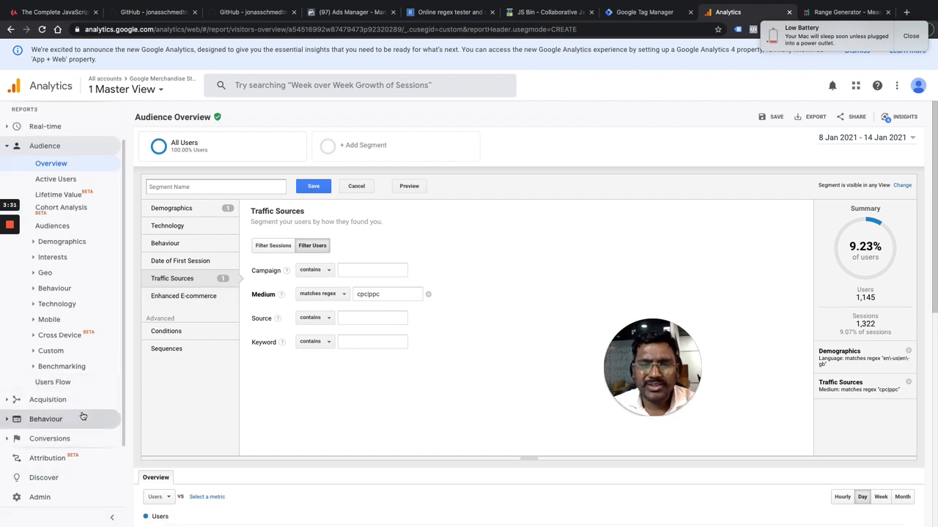
click(55, 501)
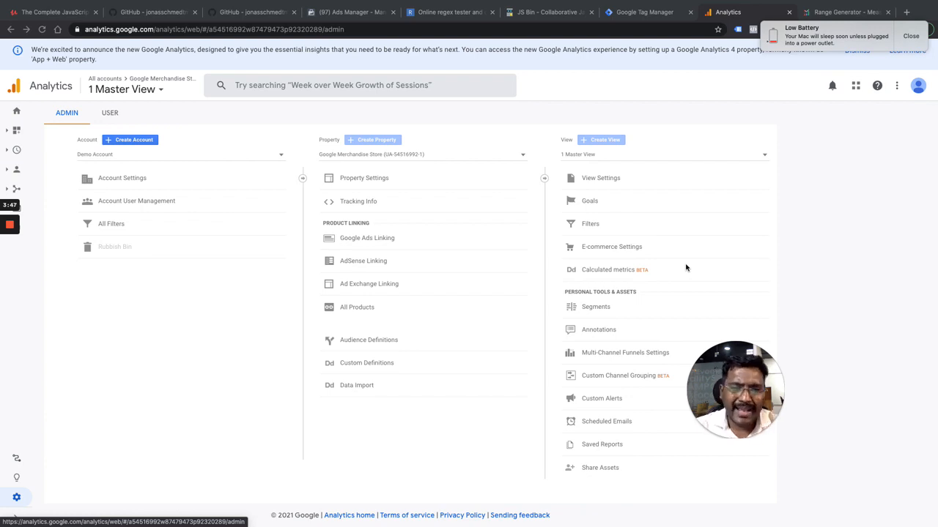
click(591, 226)
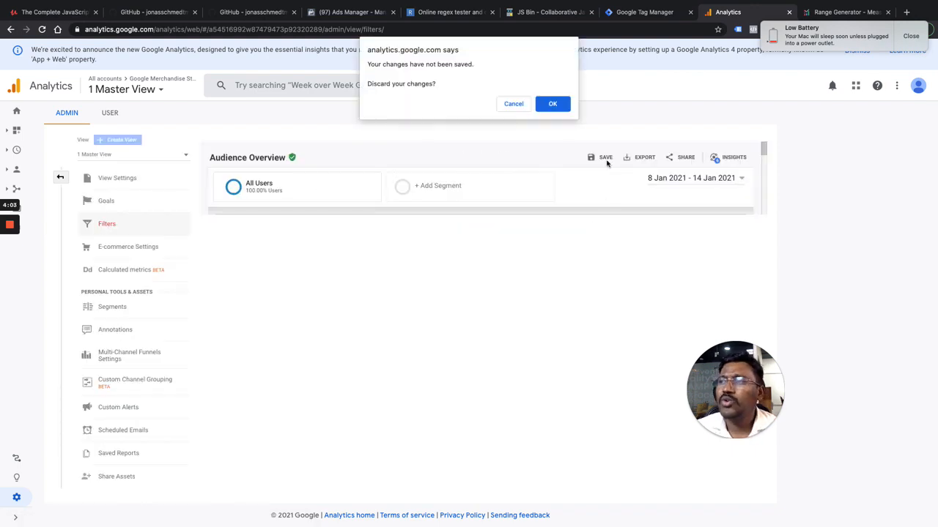
click(514, 106)
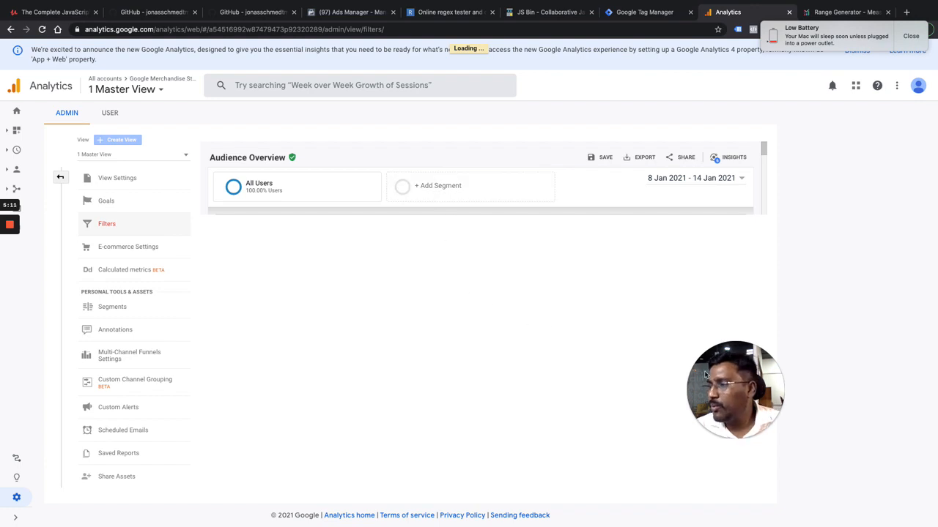
click(730, 439)
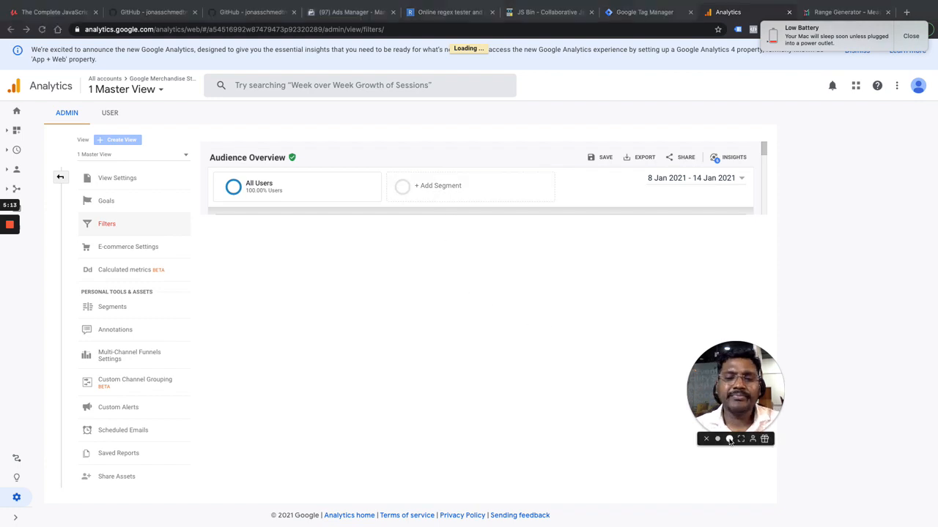